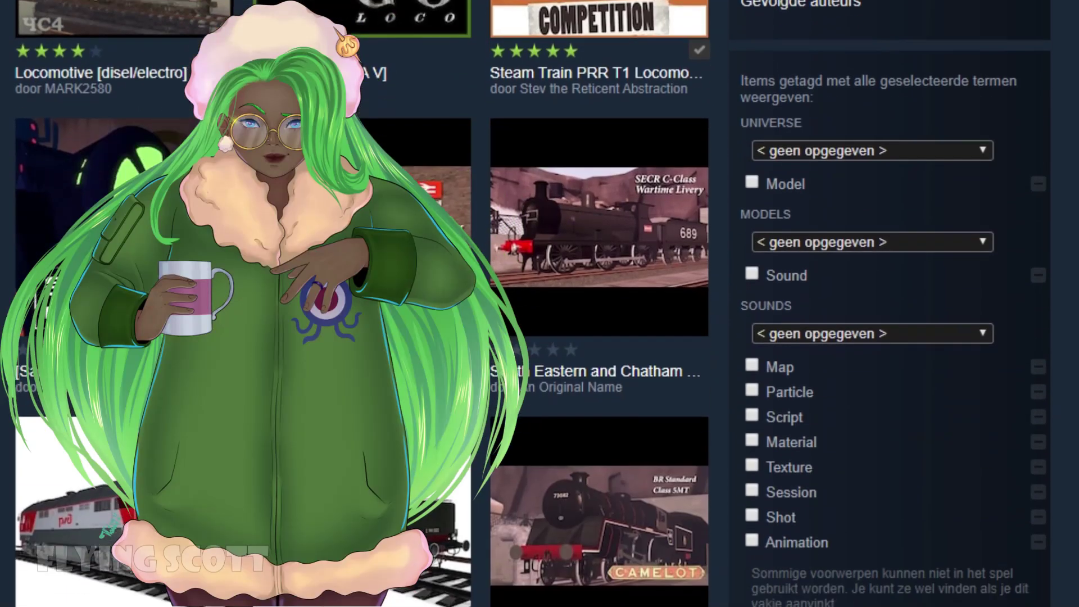
{"action": "scroll", "coordinate": [598, 303], "scroll_direction": "down", "scroll_amount": 5}
{"action": "scroll", "coordinate": [599, 303], "scroll_direction": "up", "scroll_amount": 10}
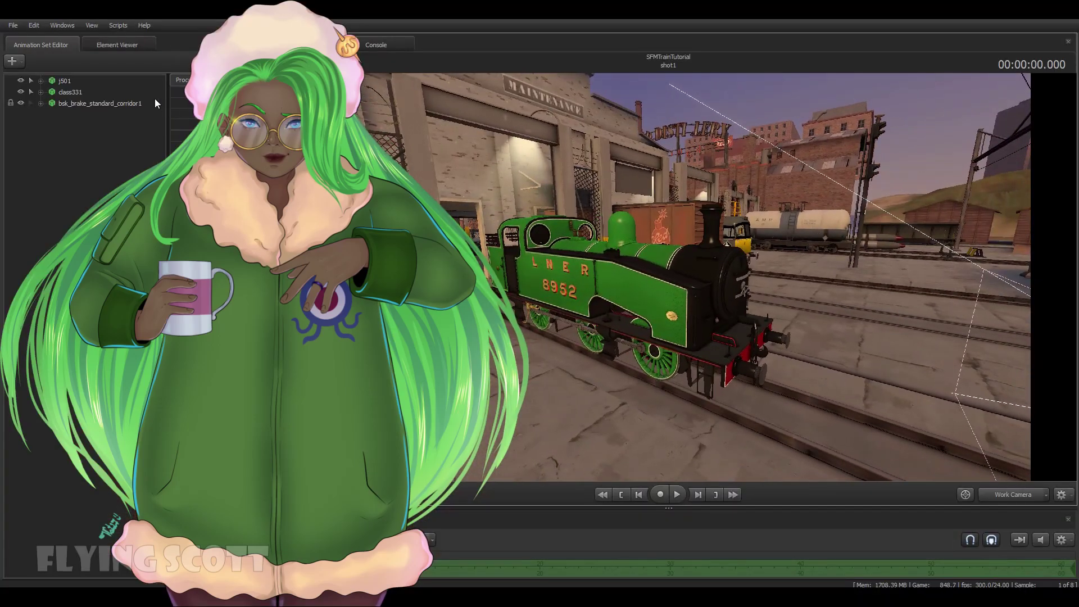
Step: Import the Speed_Medium sequence onto the j501 locomotive's animation set
{"action": "left_click", "coordinate": [80, 81]}
{"action": "right_click", "coordinate": [80, 81]}
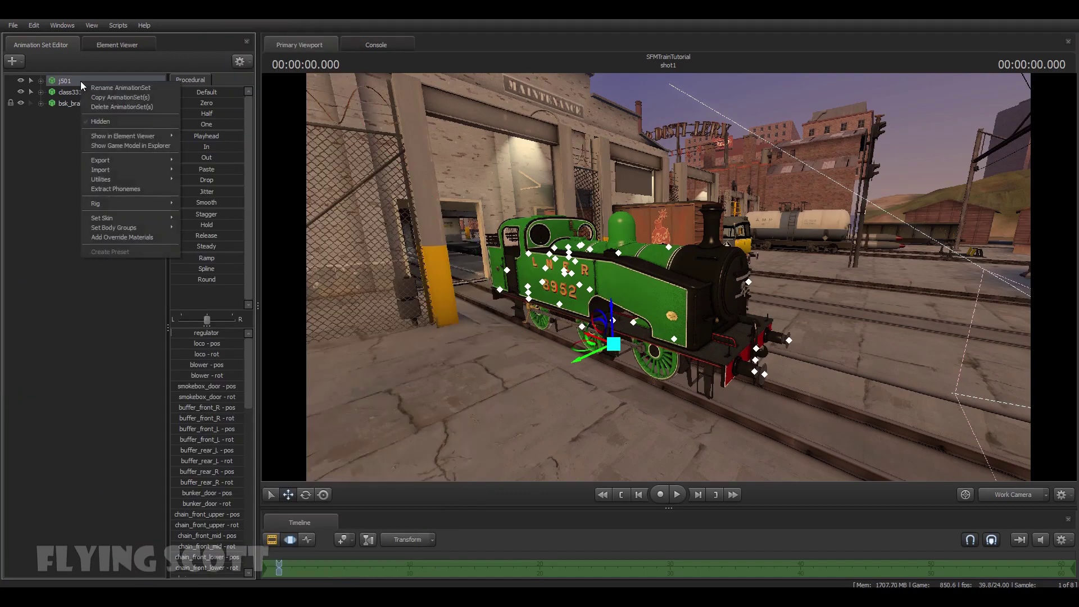
{"action": "mouse_move", "coordinate": [164, 166]}
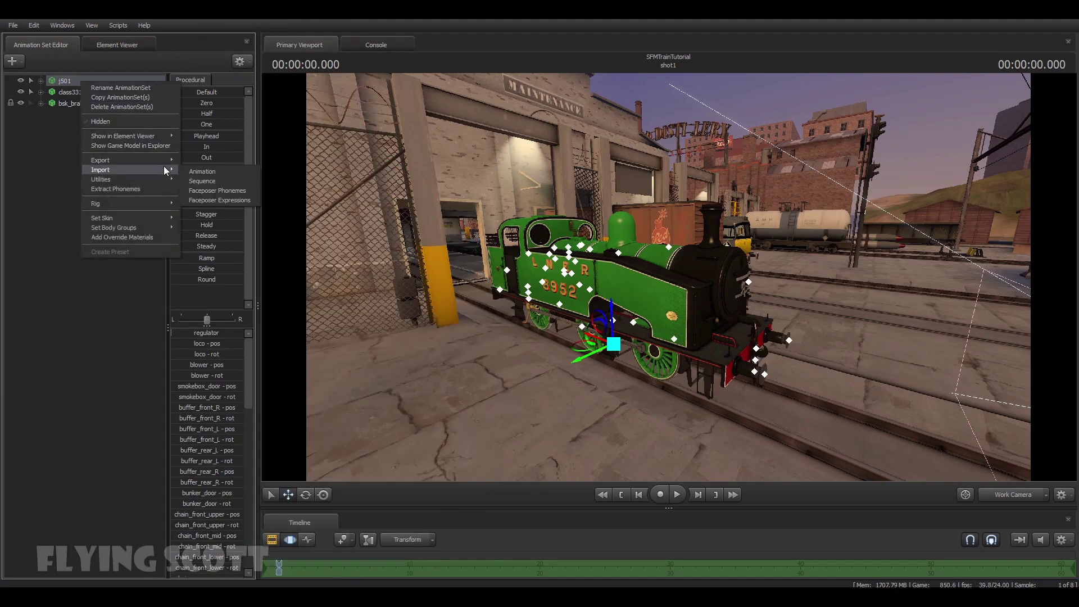
{"action": "left_click", "coordinate": [207, 182]}
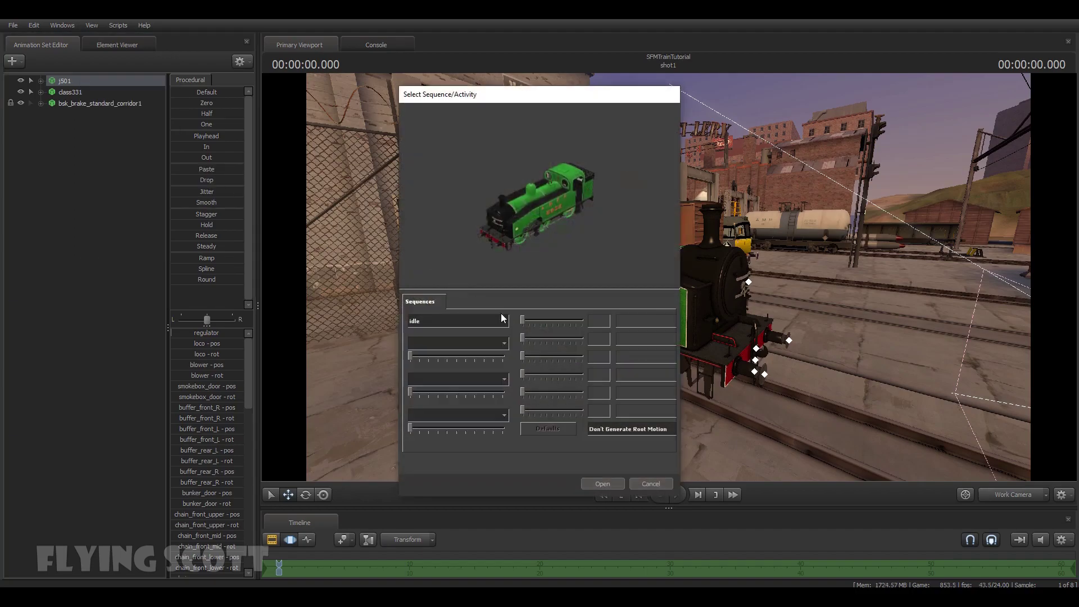
{"action": "left_click", "coordinate": [505, 322]}
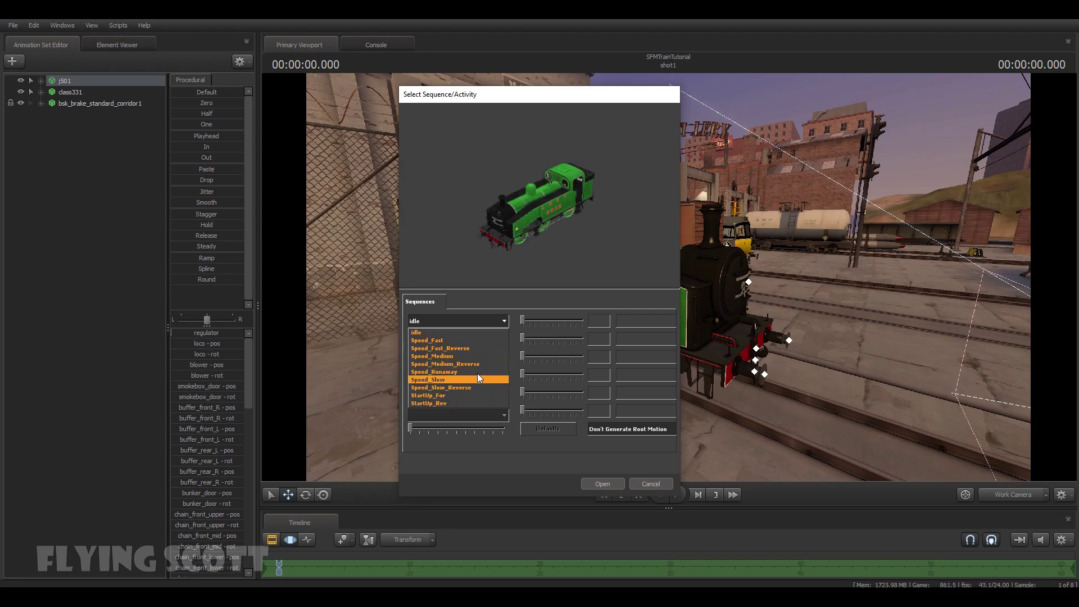
{"action": "left_click", "coordinate": [473, 356]}
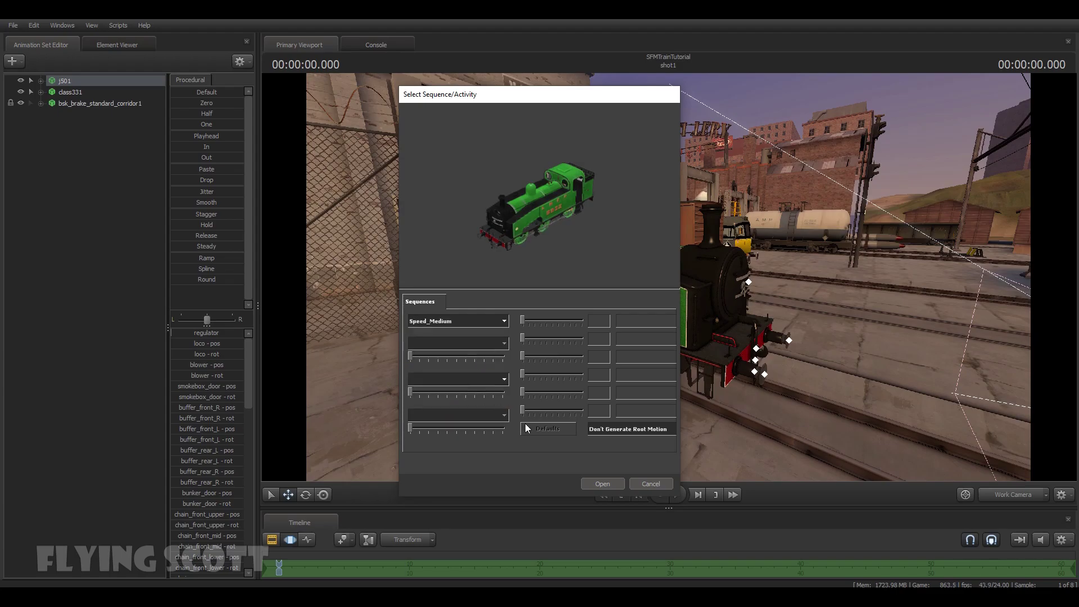
{"action": "left_click", "coordinate": [588, 484]}
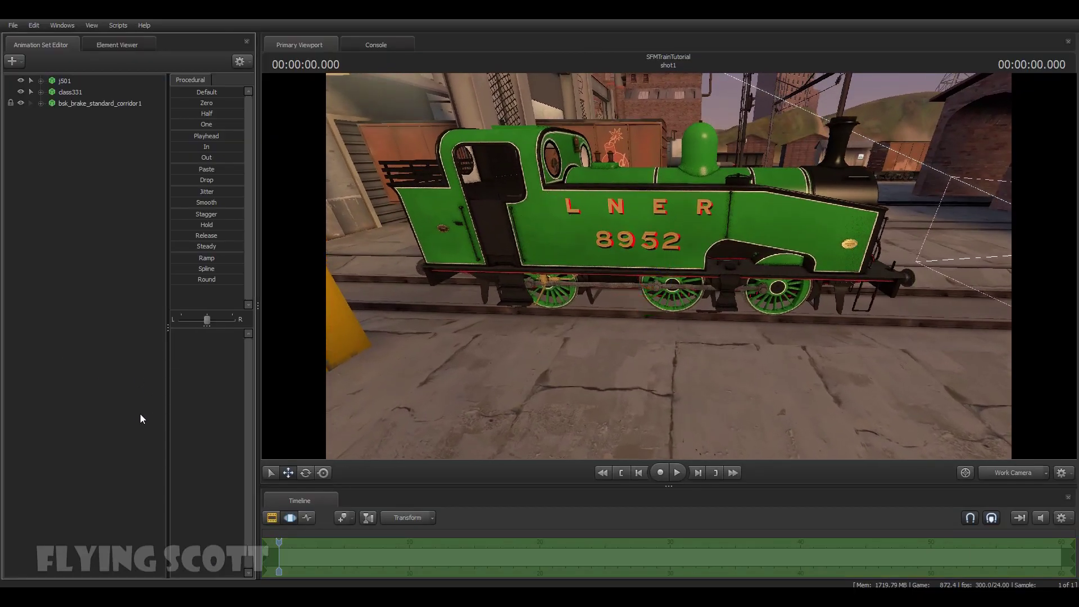
Step: Play back the imported wheel animation and return the playhead to the start of the shot
{"action": "key", "text": "space"}
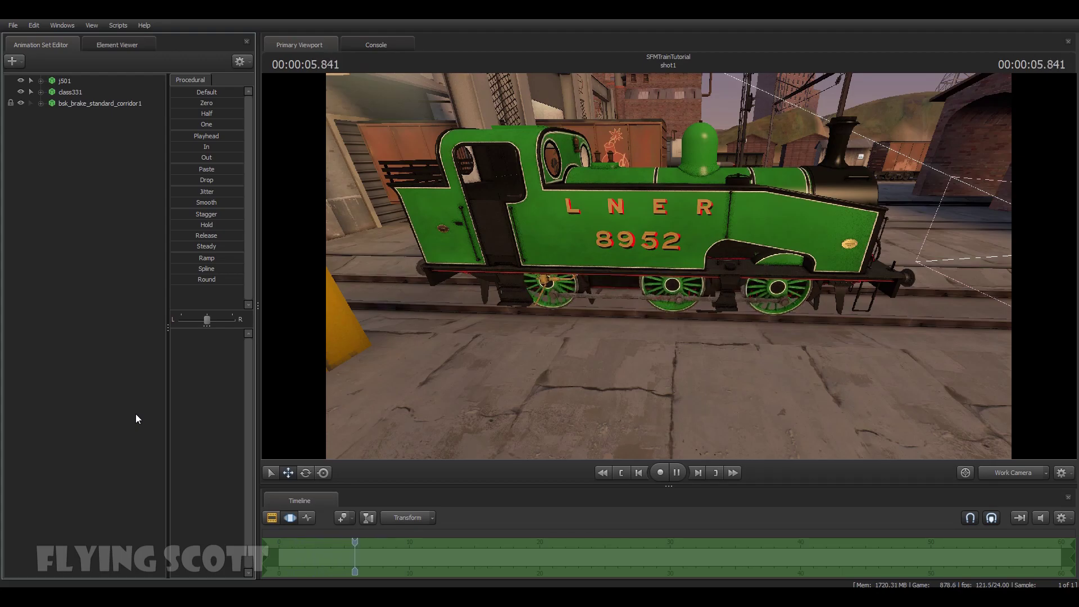
{"action": "key", "text": "space"}
{"action": "left_click", "coordinate": [622, 473]}
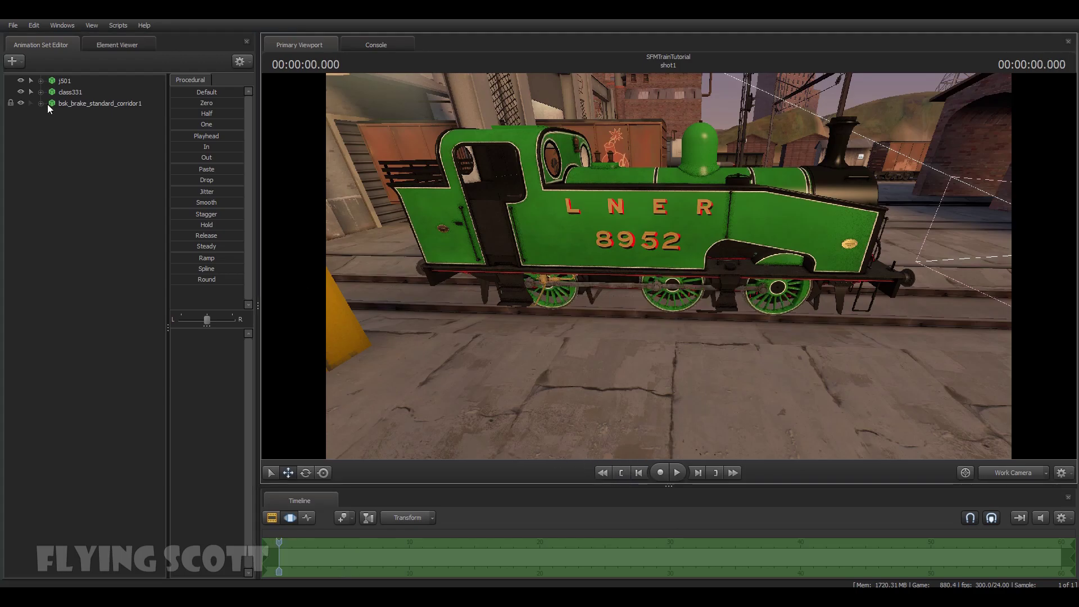
Step: In the Graph Editor, keyframe j501's rootTransform at 11 seconds with the locomotive moved forward along the track
{"action": "left_click", "coordinate": [42, 82]}
{"action": "left_click", "coordinate": [61, 103]}
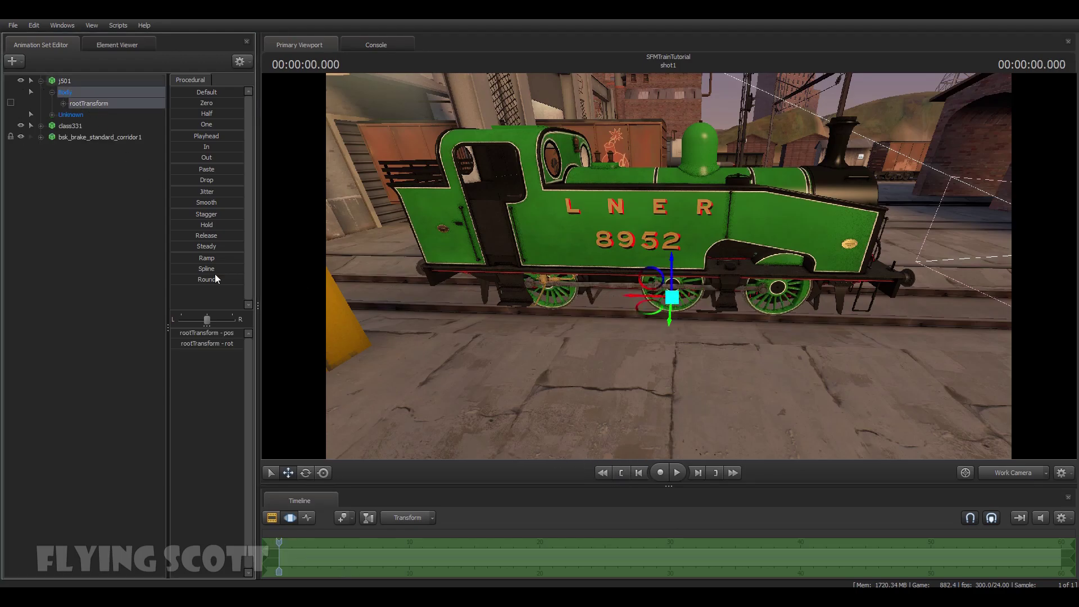
{"action": "left_click_drag", "start_coordinate": [323, 494], "coordinate": [328, 466]}
{"action": "left_click", "coordinate": [305, 490]}
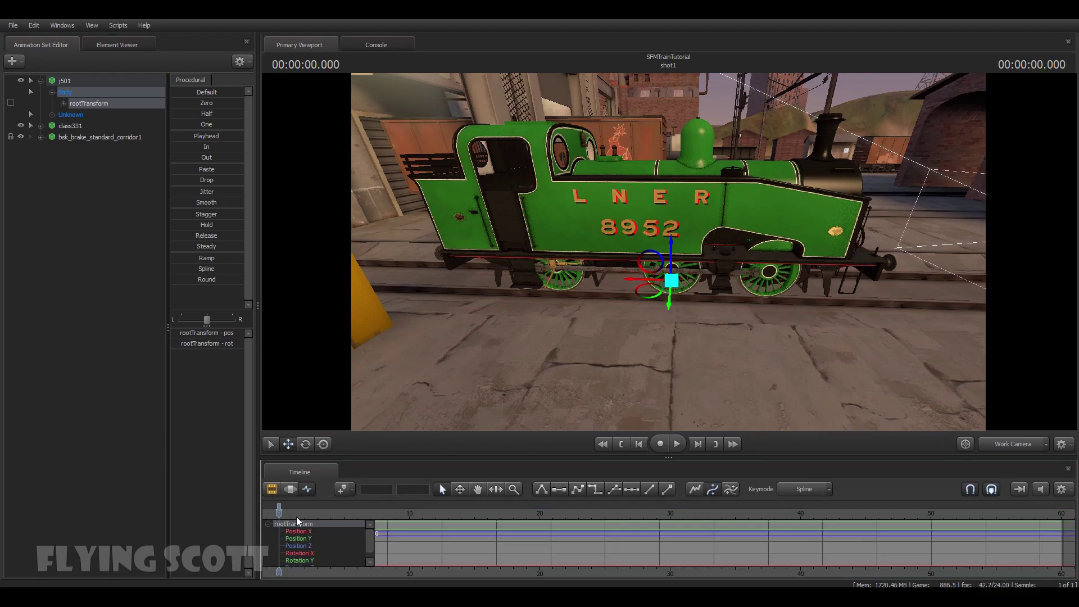
{"action": "scroll", "coordinate": [297, 517], "scroll_direction": "up", "scroll_amount": 3}
{"action": "left_click_drag", "start_coordinate": [280, 515], "coordinate": [540, 515]}
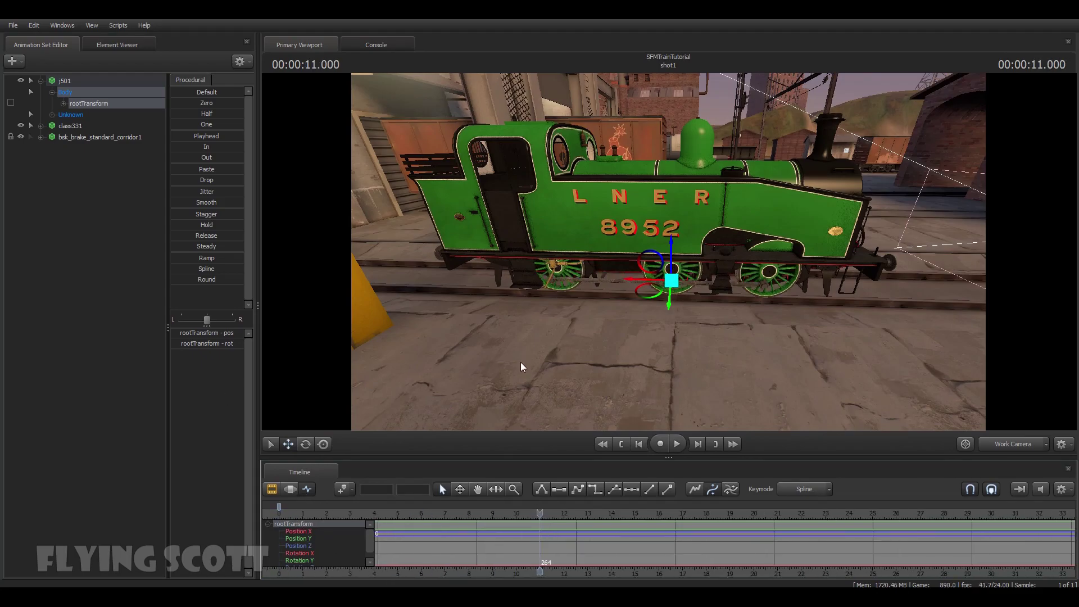
{"action": "left_click_drag", "start_coordinate": [520, 367], "coordinate": [773, 209]}
Step: Play the locomotive's movement along the track from the start of the shot
{"action": "left_click", "coordinate": [620, 445]}
{"action": "left_click_drag", "start_coordinate": [621, 394], "coordinate": [517, 349]}
{"action": "key", "text": "space"}
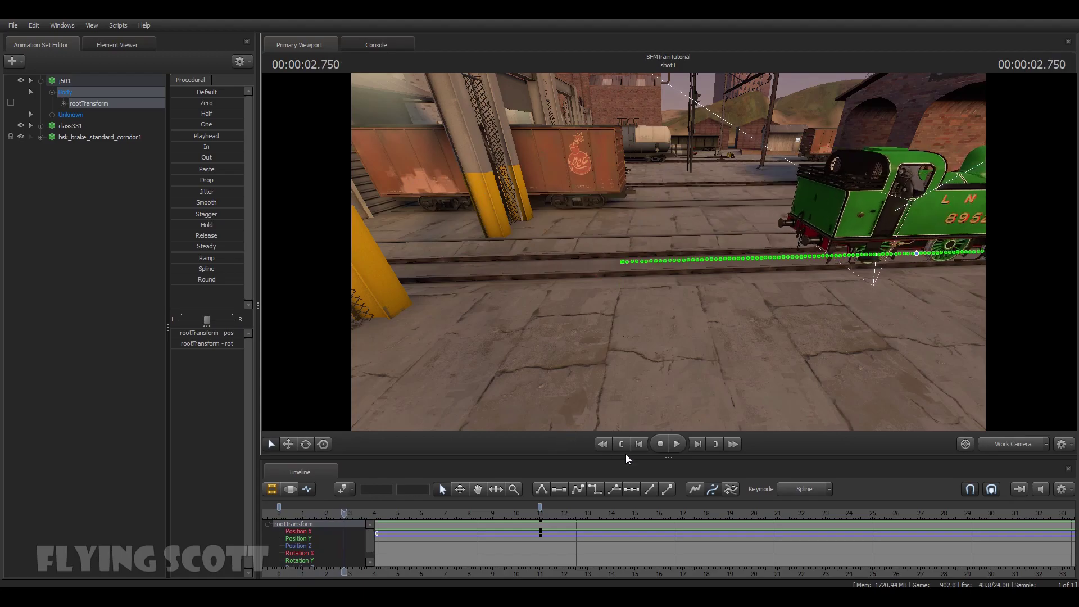
{"action": "key", "text": "space"}
Step: Flatten the tangents of j501's rootTransform keyframes to ease the motion, and play it back
{"action": "left_click", "coordinate": [280, 505]}
{"action": "left_click", "coordinate": [568, 493]}
{"action": "key", "text": "space"}
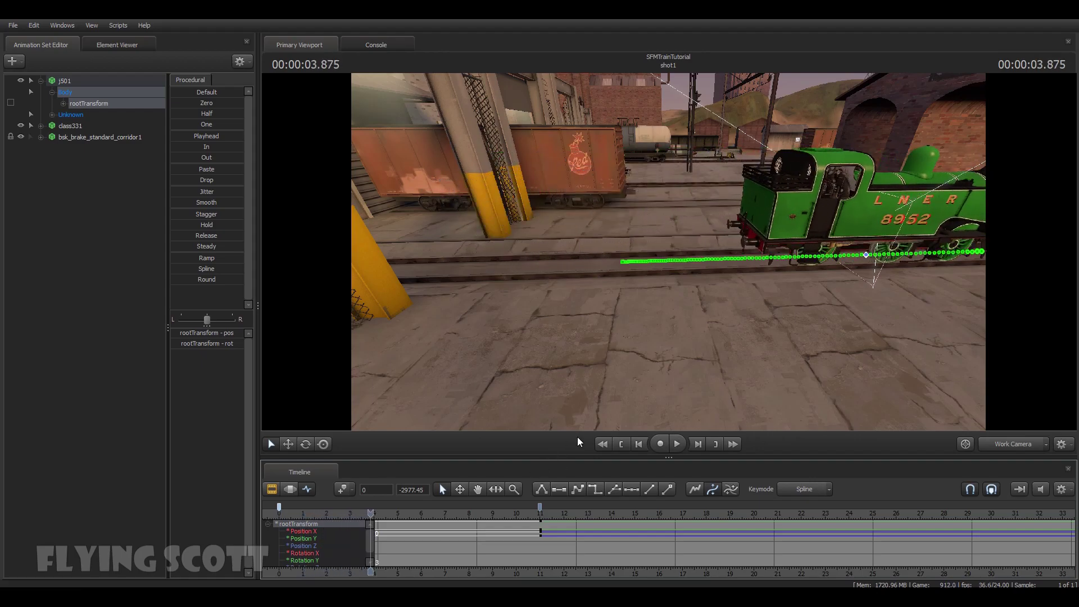
{"action": "left_click", "coordinate": [621, 444]}
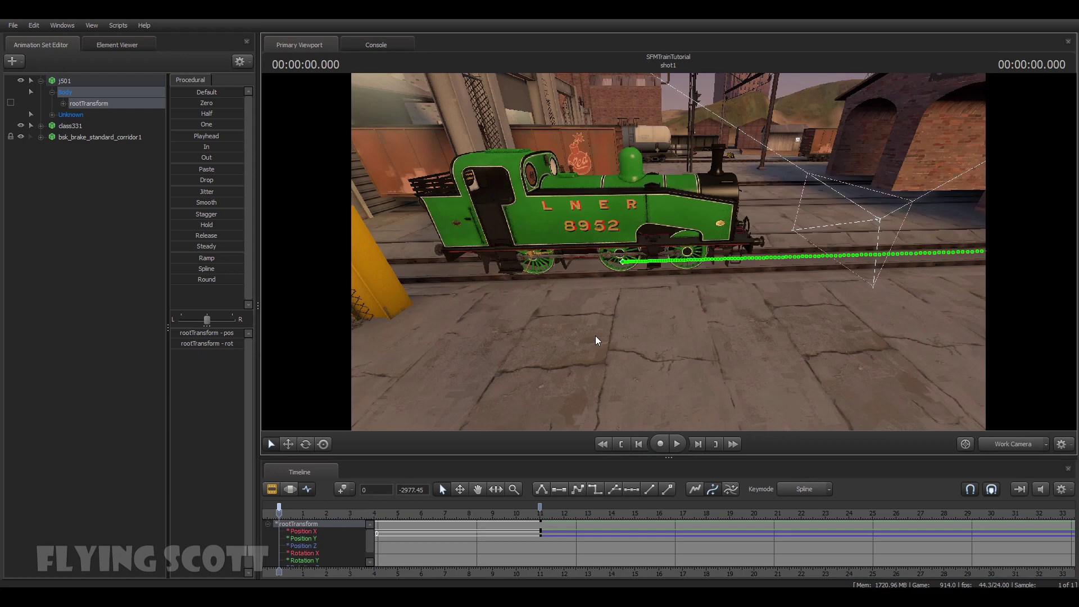
Step: In the Motion Editor, select j501's Unknown controls and narrow the time selection to about the first 1.5 seconds
{"action": "left_click", "coordinate": [290, 489]}
{"action": "left_click", "coordinate": [79, 84]}
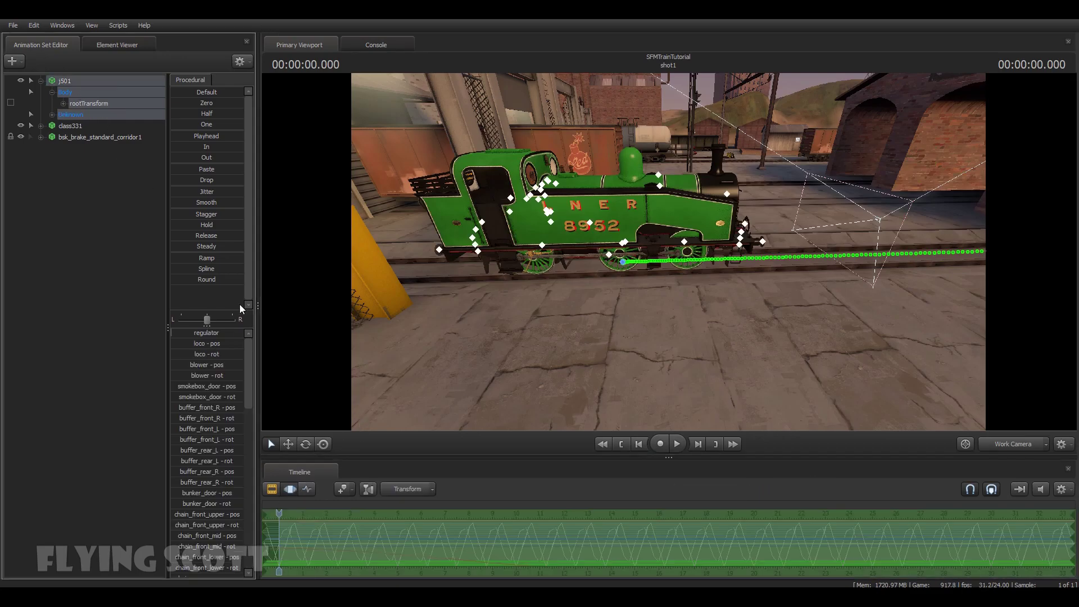
{"action": "left_click_drag", "start_coordinate": [326, 466], "coordinate": [325, 440]}
{"action": "left_click", "coordinate": [98, 116]}
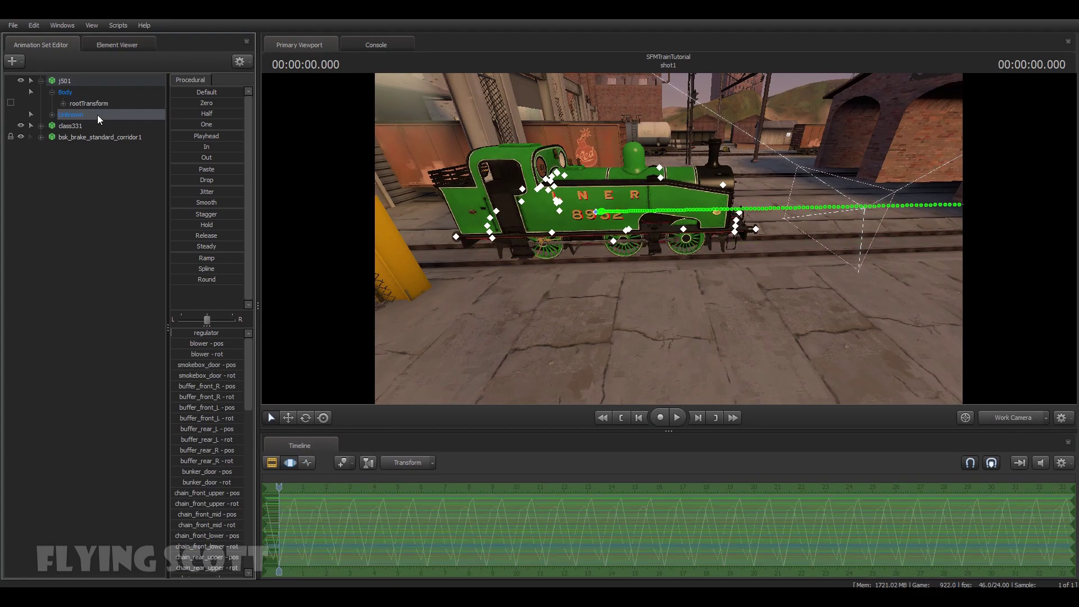
{"action": "left_click_drag", "start_coordinate": [1071, 518], "coordinate": [320, 530]}
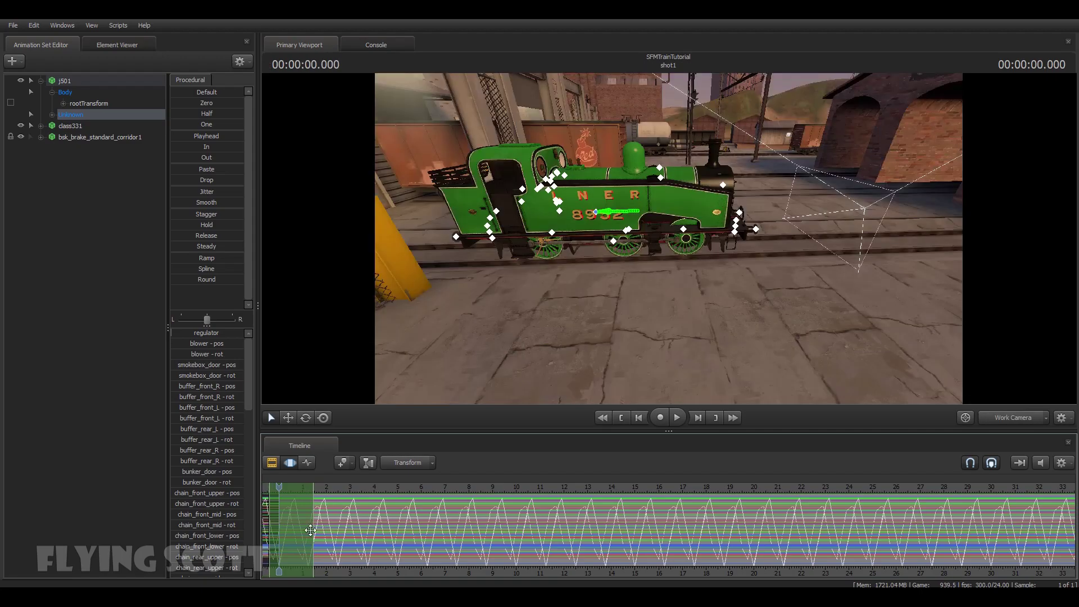
Step: Adjust the timing of the wheel animation at the beginning of the movement and play it back to check
{"action": "left_click_drag", "start_coordinate": [323, 527], "coordinate": [344, 527]}
{"action": "key", "text": "space"}
{"action": "key", "text": "space"}
{"action": "left_click_drag", "start_coordinate": [311, 488], "coordinate": [301, 489]}
{"action": "left_click_drag", "start_coordinate": [352, 512], "coordinate": [308, 518]}
{"action": "key", "text": "space"}
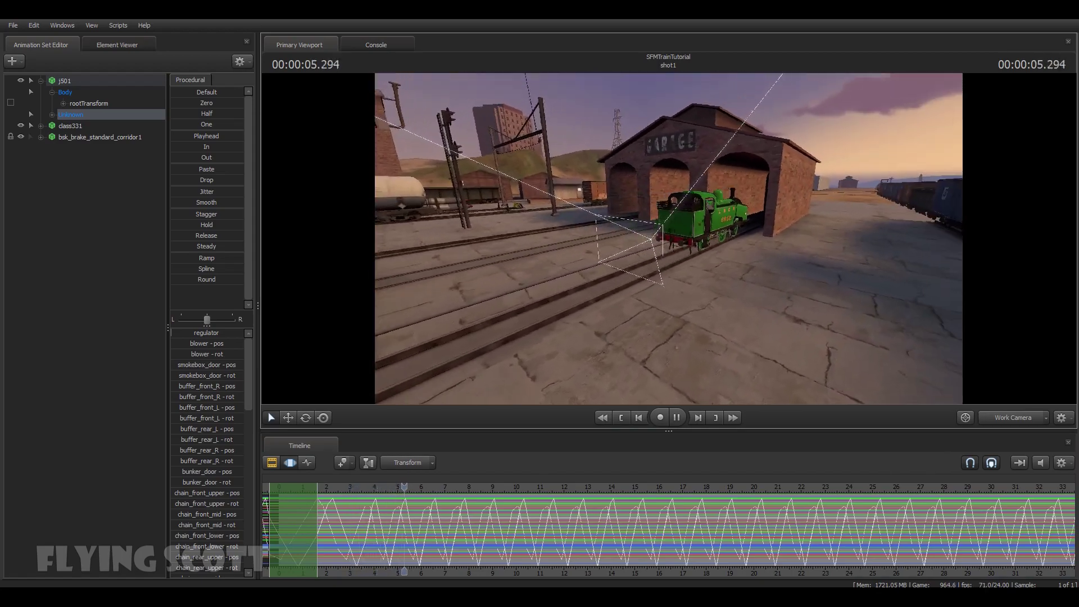
{"action": "key", "text": "space"}
{"action": "left_click", "coordinate": [619, 418]}
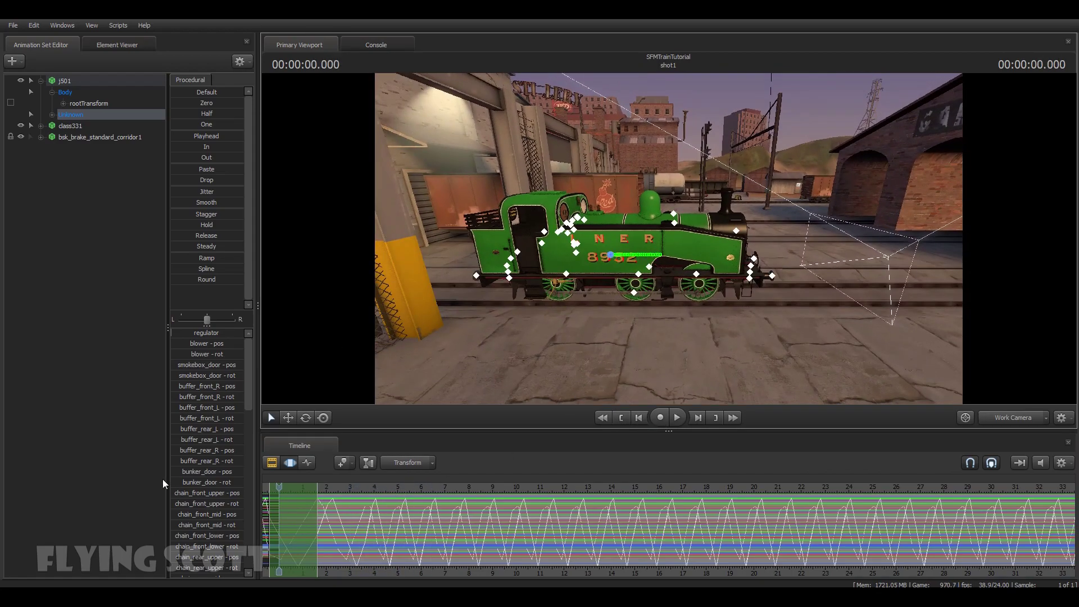
Step: Clear the control selection and replay the locomotive's combined wheel and track motion from the start
{"action": "left_click", "coordinate": [163, 484]}
{"action": "right_click", "coordinate": [433, 523]}
{"action": "left_click", "coordinate": [485, 376]}
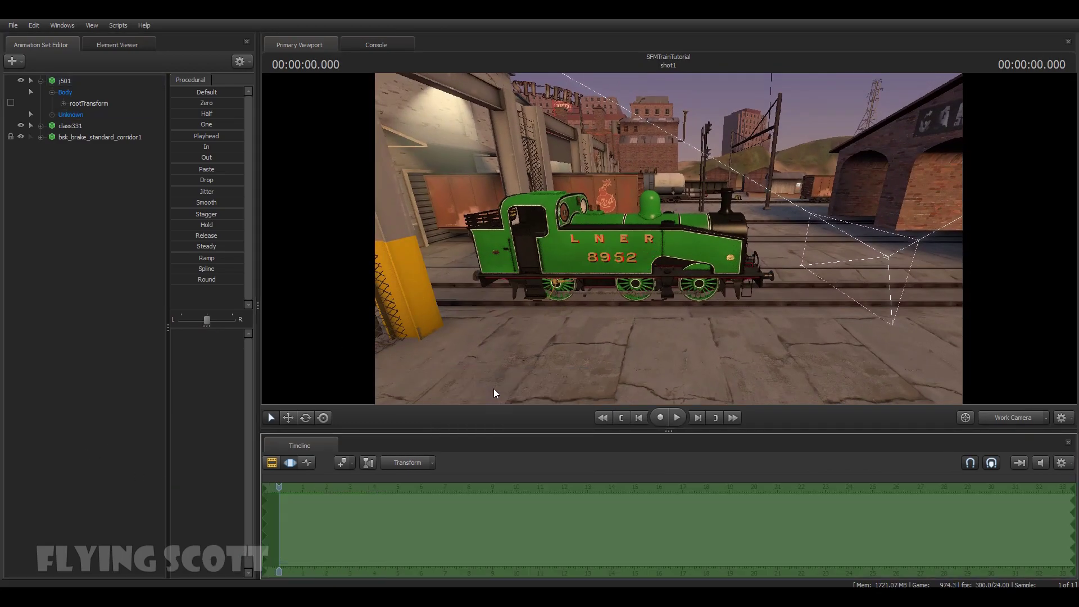
{"action": "key", "text": "space"}
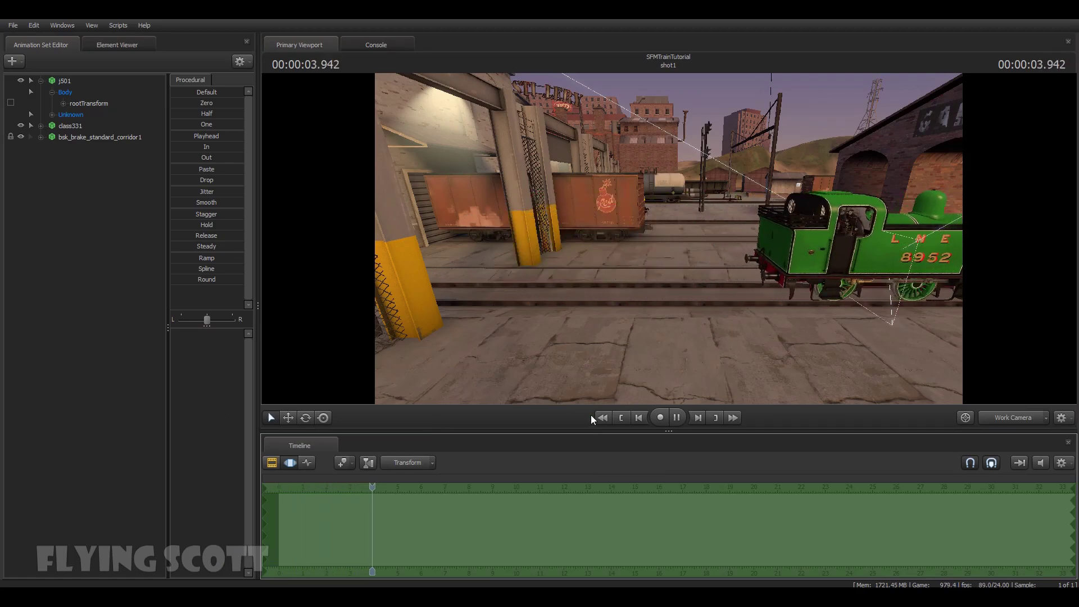
{"action": "left_click", "coordinate": [603, 417]}
Step: Create a particle system animation set from smoke_blackbillow.pcf using the smoke_whitebillow definition, adjusting its emission duration
{"action": "key", "text": "w"}
{"action": "left_click_drag", "start_coordinate": [715, 348], "coordinate": [669, 238]}
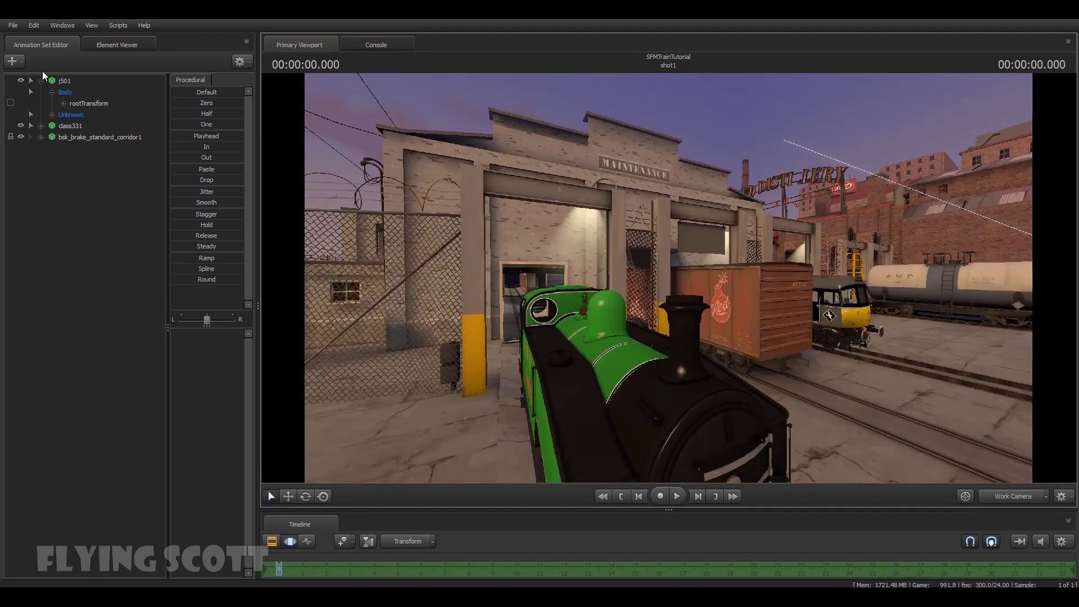
{"action": "right_click", "coordinate": [45, 79]}
{"action": "left_click", "coordinate": [120, 105]}
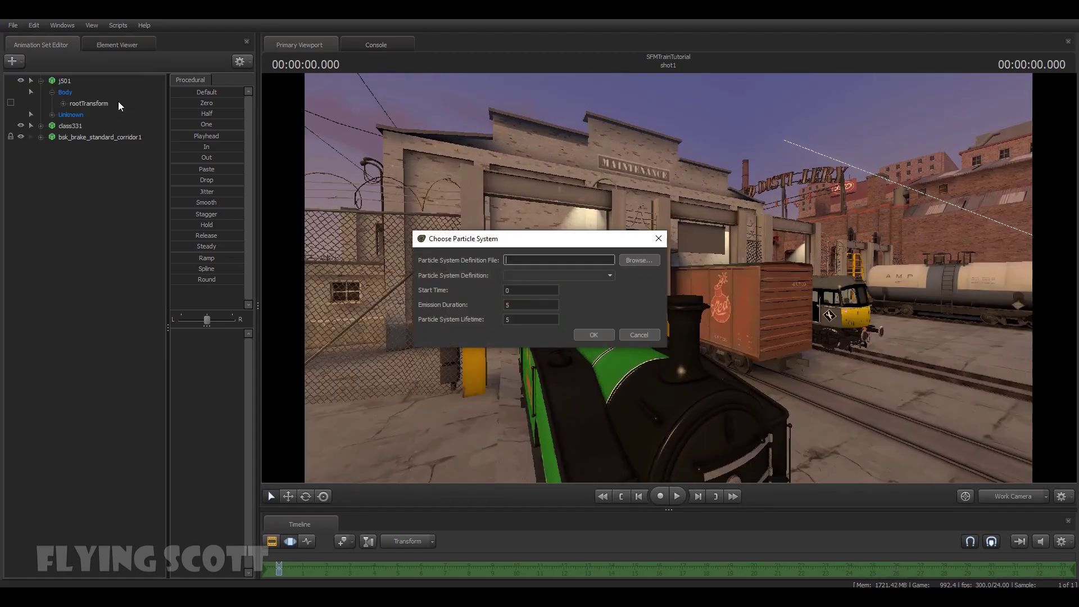
{"action": "left_click", "coordinate": [643, 262]}
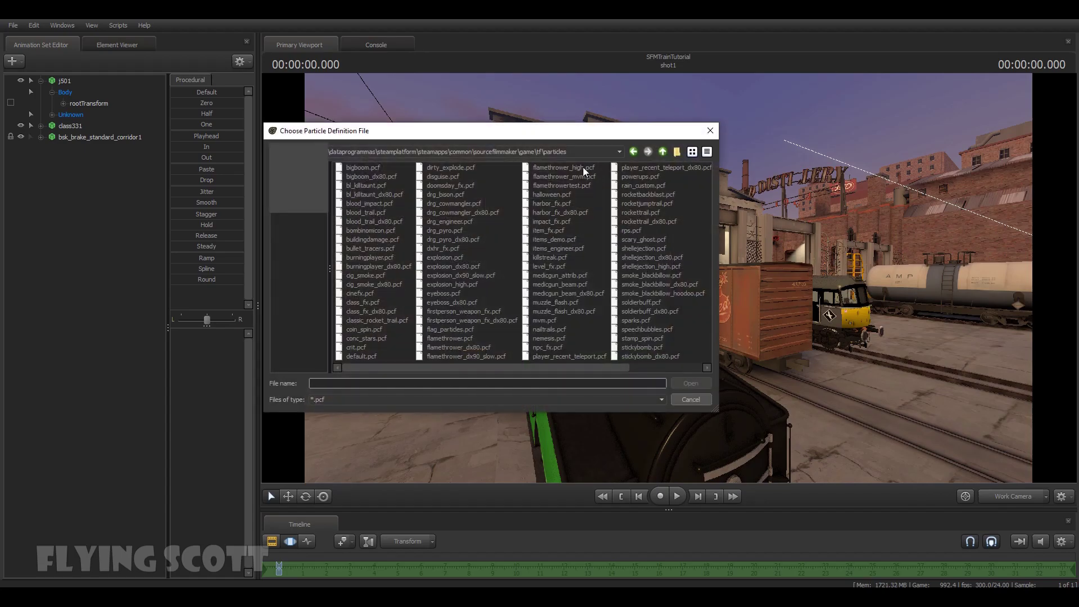
{"action": "left_click", "coordinate": [648, 306]}
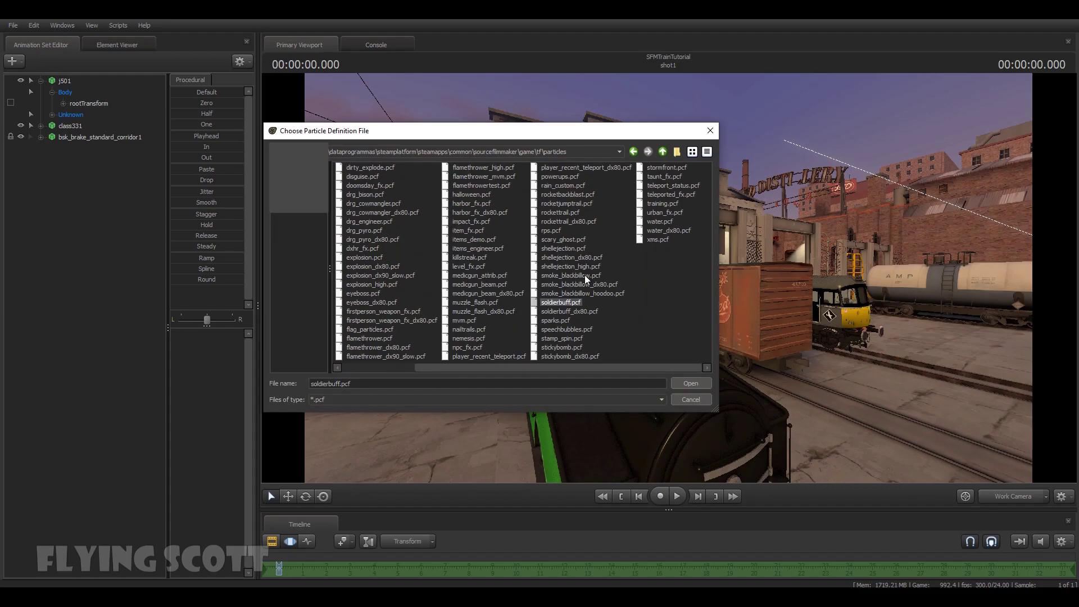
{"action": "left_click", "coordinate": [586, 276]}
{"action": "left_click", "coordinate": [688, 388]}
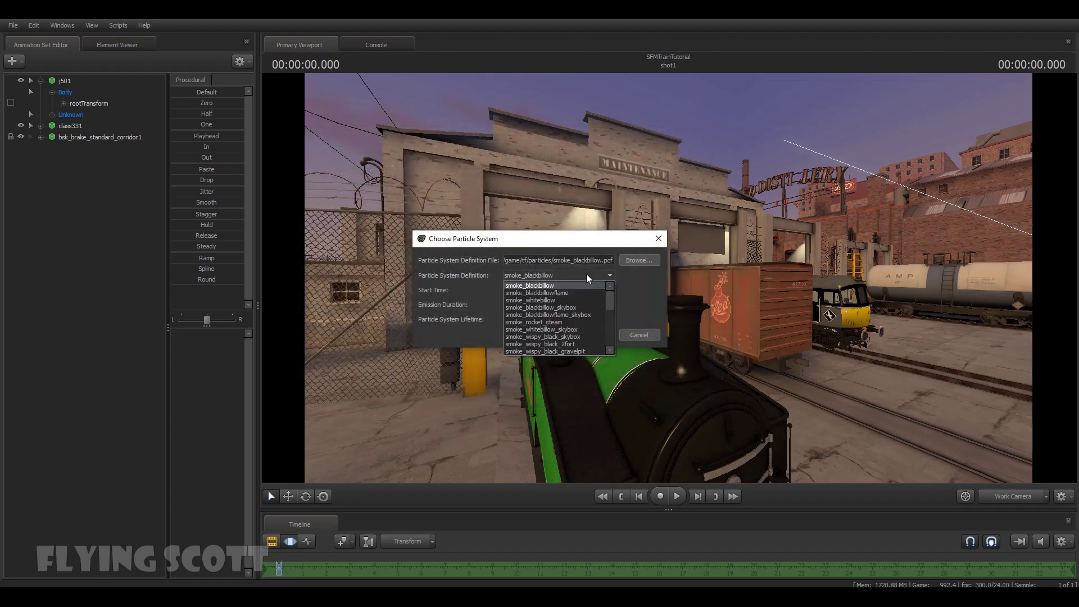
{"action": "left_click", "coordinate": [568, 302]}
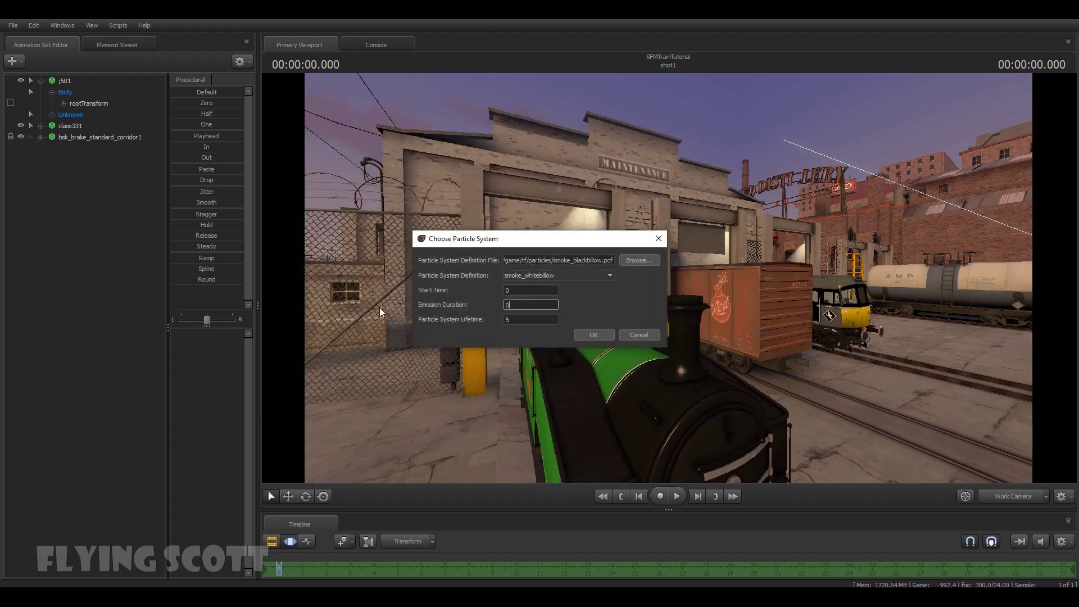
{"action": "left_click", "coordinate": [604, 337]}
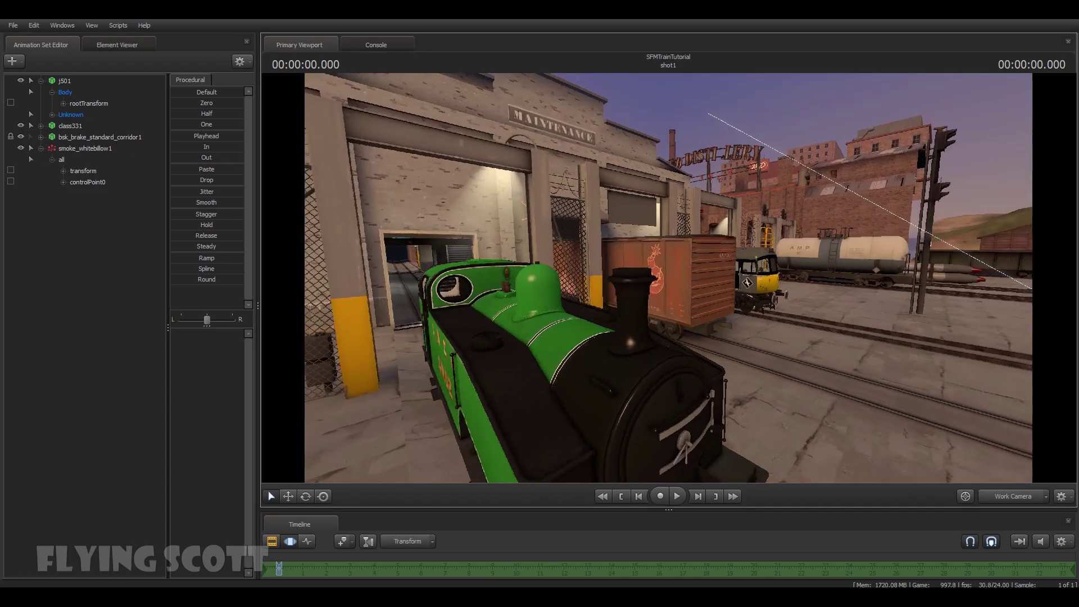
Step: Lock smoke_whitebillow1's transform to j501's rootTransform, position the smoke on the locomotive's funnel, and play it back
{"action": "left_click_drag", "start_coordinate": [668, 278], "coordinate": [815, 278]}
{"action": "left_click", "coordinate": [85, 148]}
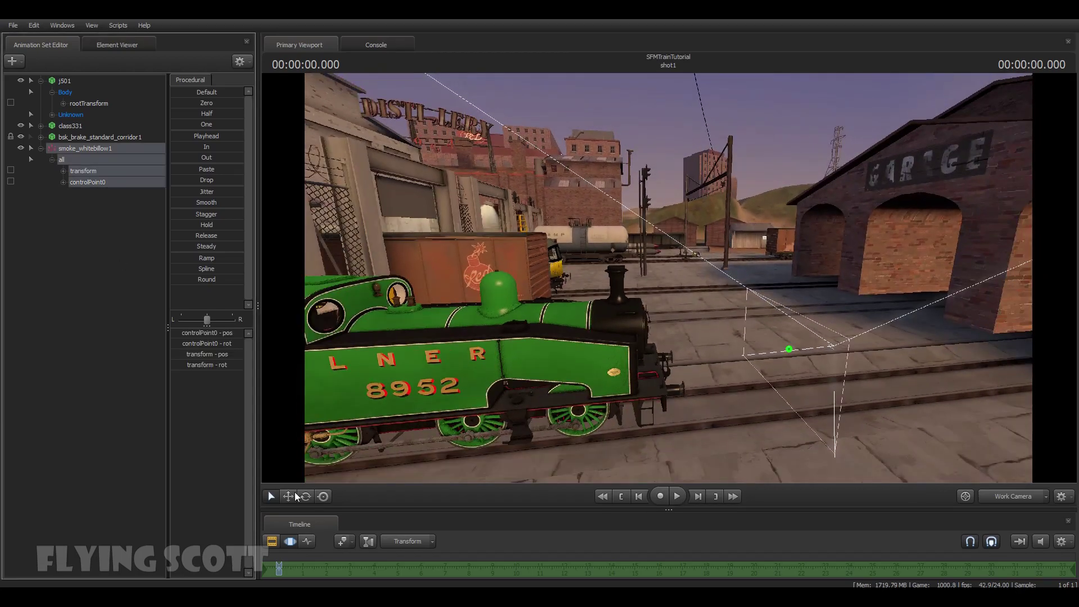
{"action": "left_click", "coordinate": [638, 500]}
{"action": "left_click", "coordinate": [698, 496]}
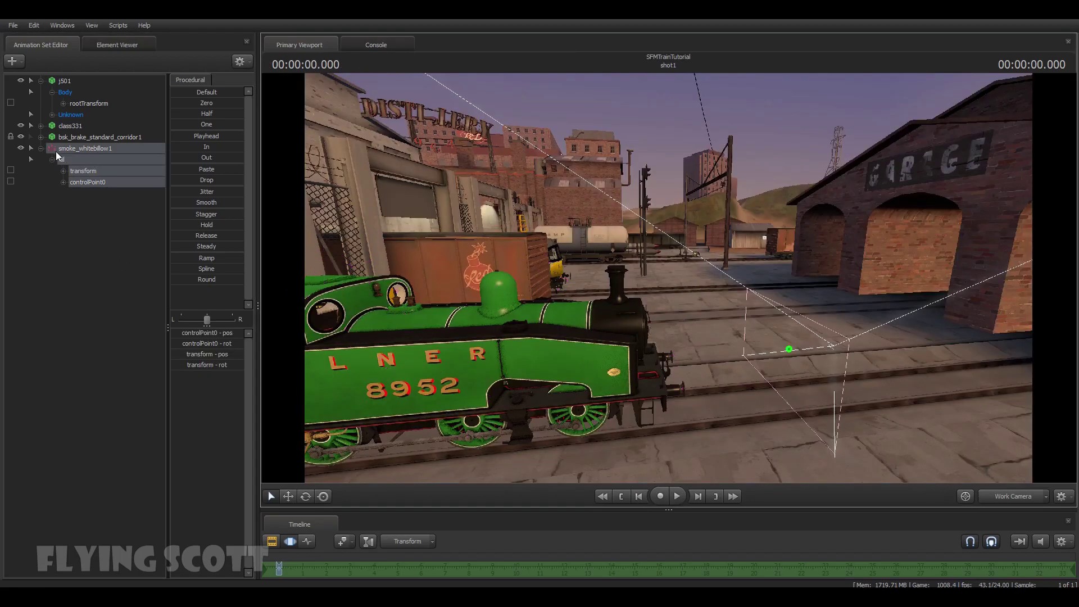
{"action": "left_click_drag", "start_coordinate": [90, 104], "coordinate": [92, 172]}
{"action": "left_click", "coordinate": [288, 496]}
{"action": "left_click_drag", "start_coordinate": [515, 400], "coordinate": [640, 236]}
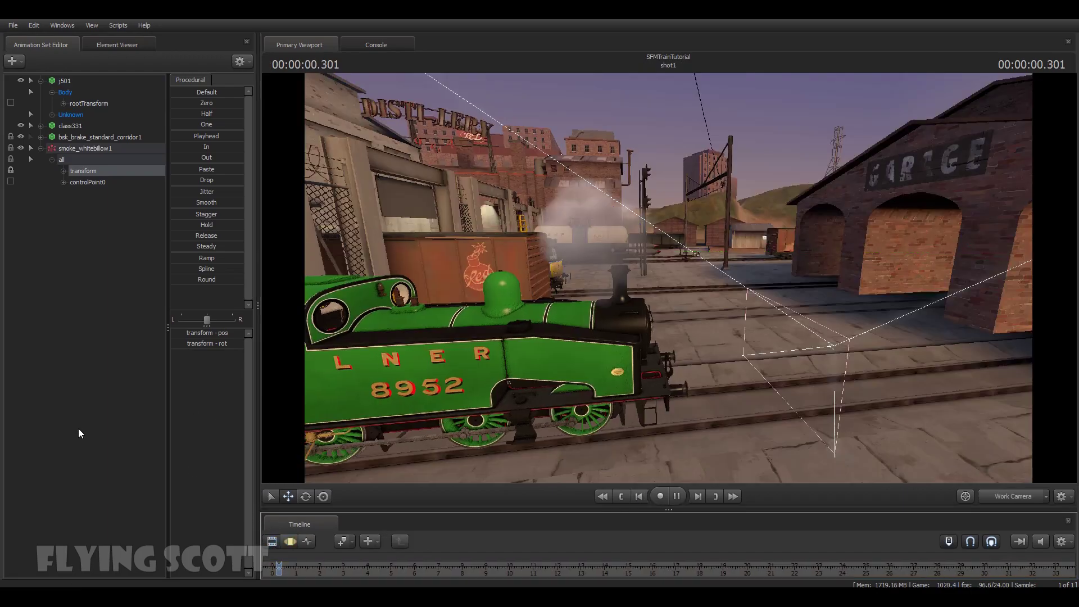
{"action": "left_click", "coordinate": [639, 496]}
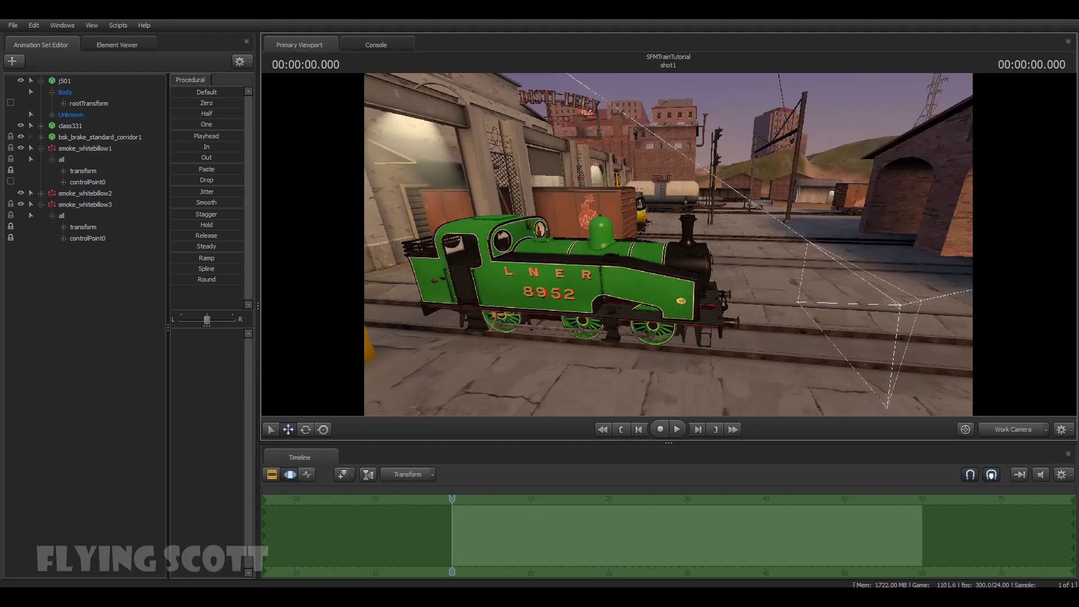
Step: Select the wheels1 control on the class331 diesel locomotive and activate the Rotate tool
{"action": "left_click_drag", "start_coordinate": [646, 352], "coordinate": [647, 352]}
{"action": "key", "text": "w"}
{"action": "key", "text": "w"}
{"action": "key", "text": "d"}
{"action": "key", "text": "ctrl"}
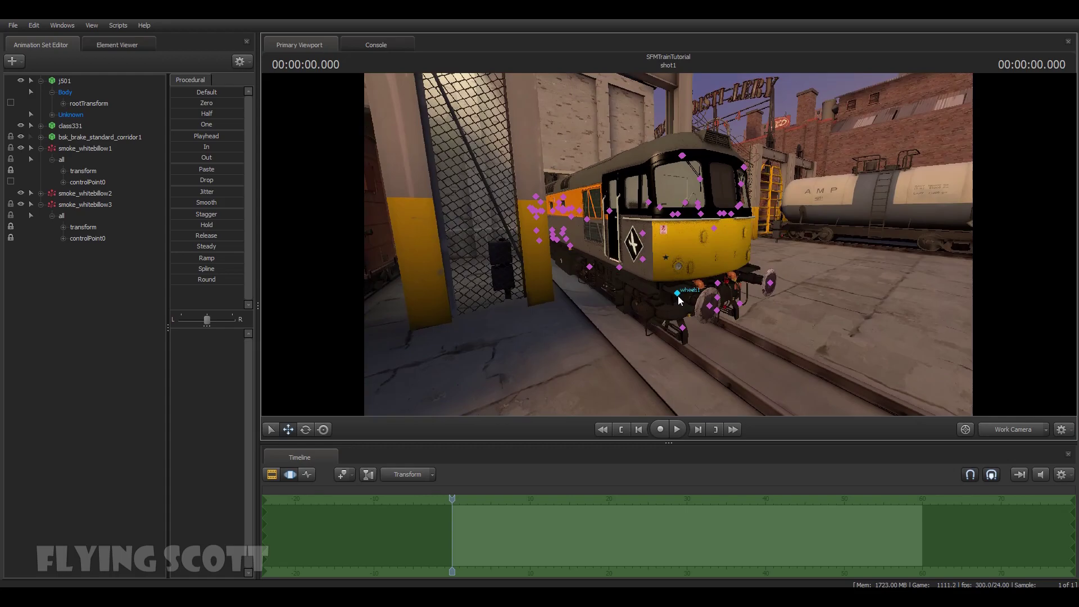
{"action": "left_click", "coordinate": [678, 296]}
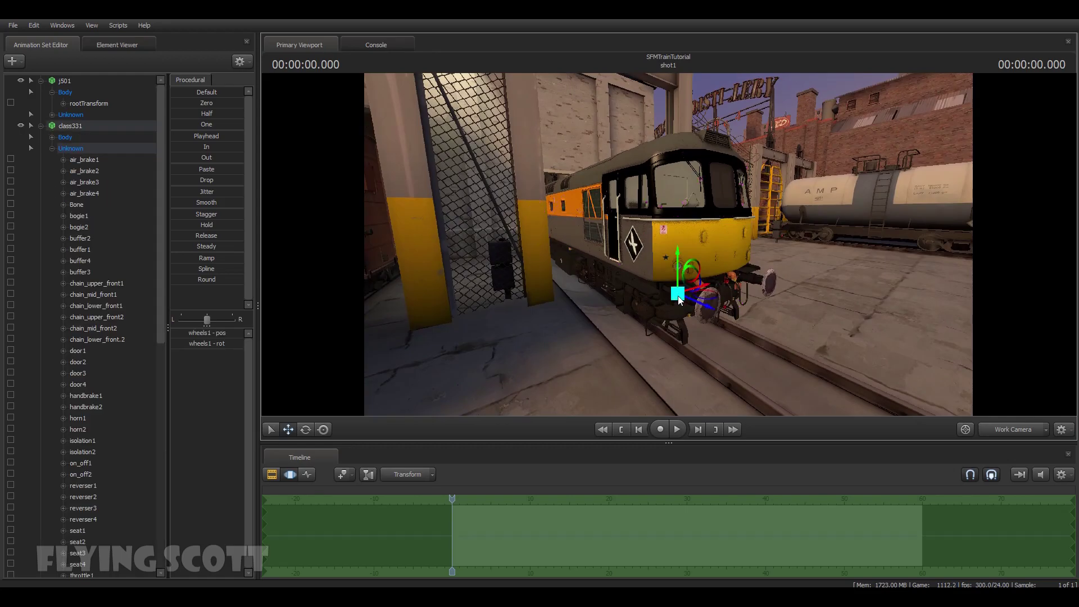
{"action": "left_click", "coordinate": [305, 429]}
Step: Keyframe class331's rootTransform at about 10 seconds with the diesel moved forward along the track, and return to the start
{"action": "key", "text": "w"}
{"action": "left_click_drag", "start_coordinate": [775, 298], "coordinate": [774, 298]}
{"action": "key", "text": "a"}
{"action": "left_click_drag", "start_coordinate": [660, 238], "coordinate": [710, 157]}
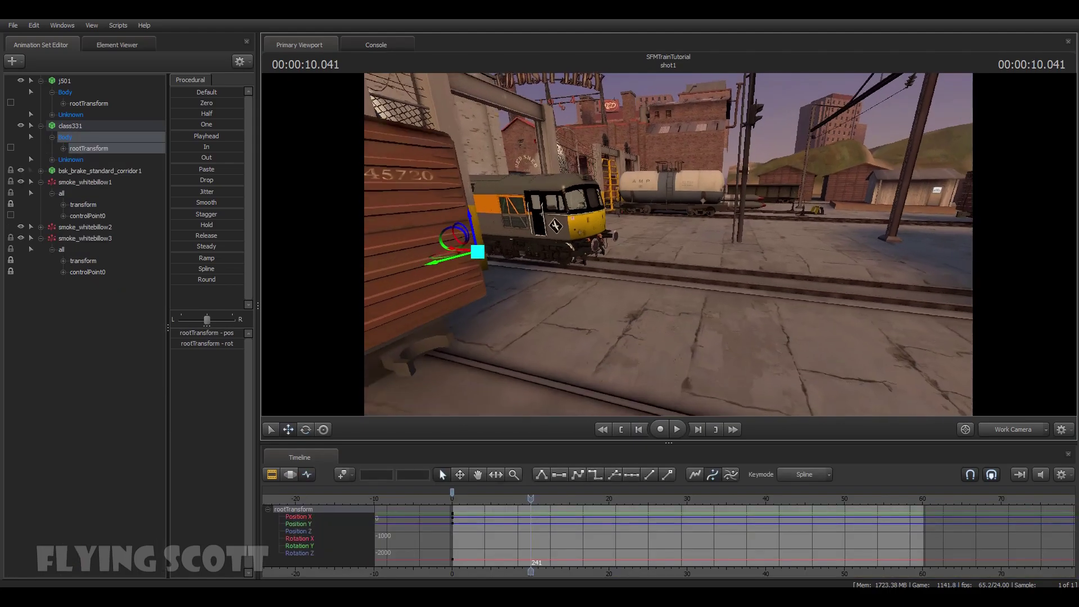
{"action": "key", "text": "s"}
{"action": "left_click_drag", "start_coordinate": [625, 235], "coordinate": [624, 235]}
{"action": "left_click_drag", "start_coordinate": [477, 249], "coordinate": [1022, 271]}
{"action": "left_click_drag", "start_coordinate": [750, 248], "coordinate": [619, 236]}
{"action": "left_click", "coordinate": [619, 429]}
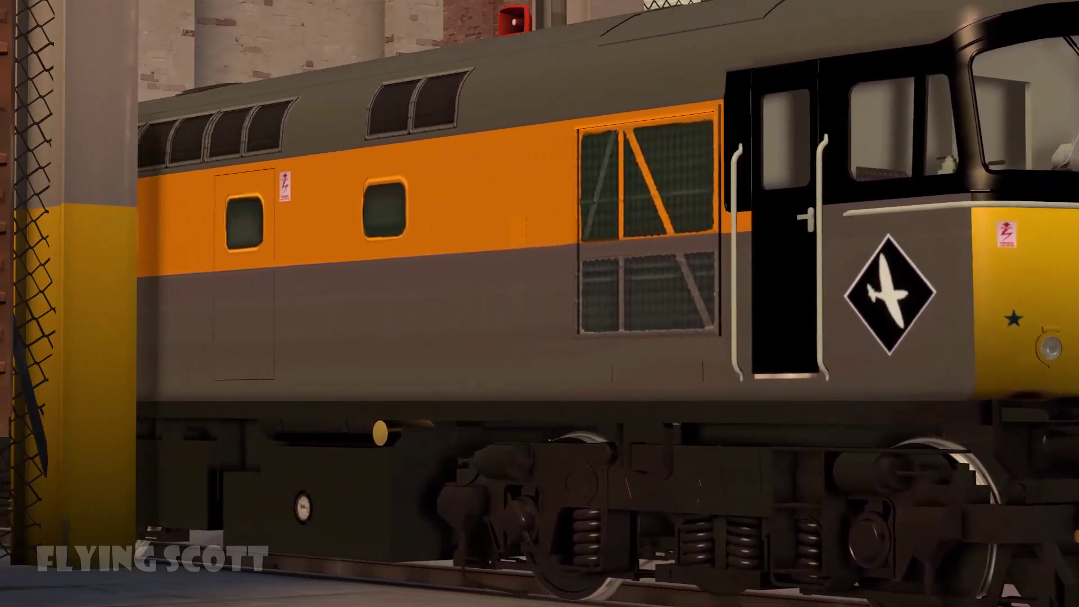